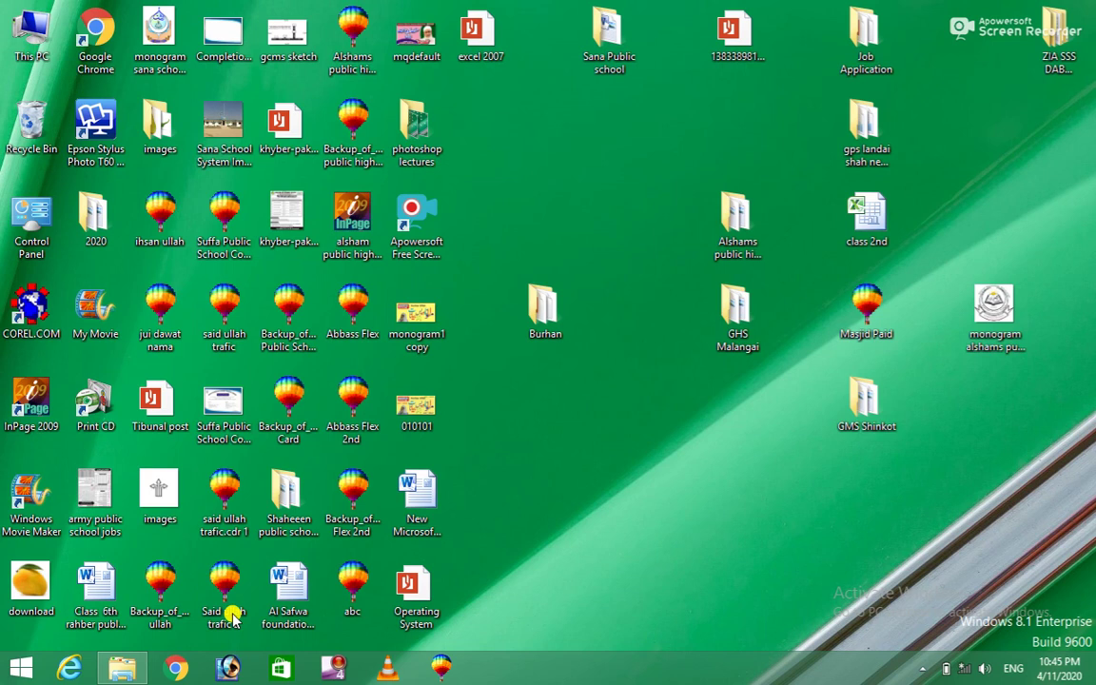
Step: Open the 'Adobe Photoshop 7.0' installer folder in Explorer and launch its Setup file
click(120, 672)
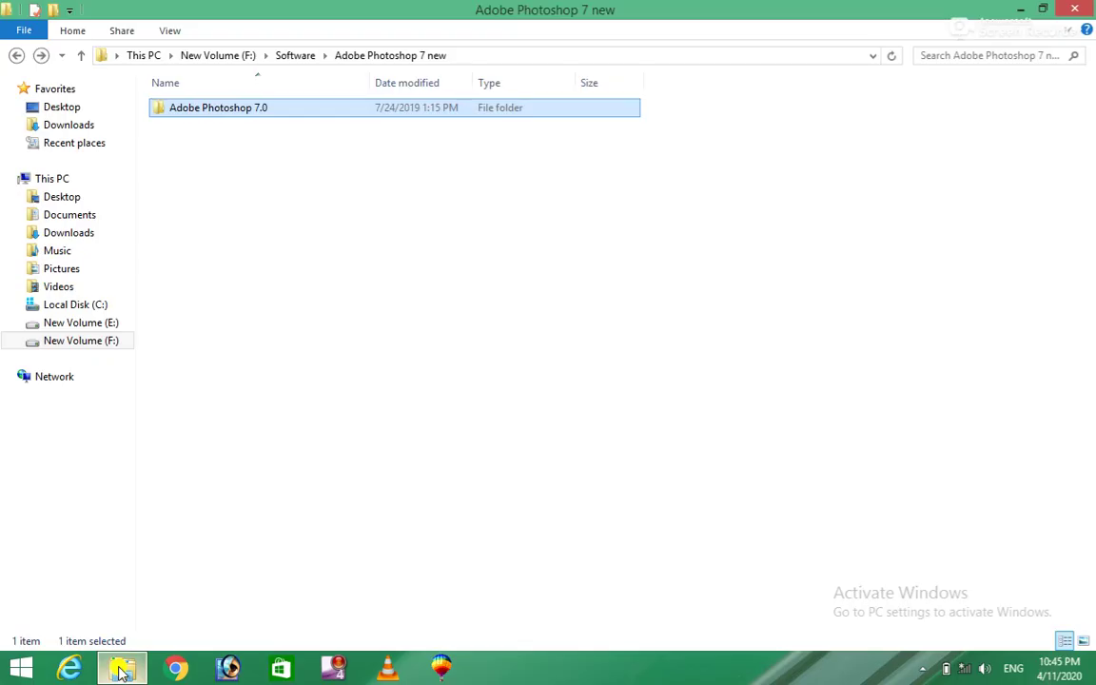
double_click(315, 111)
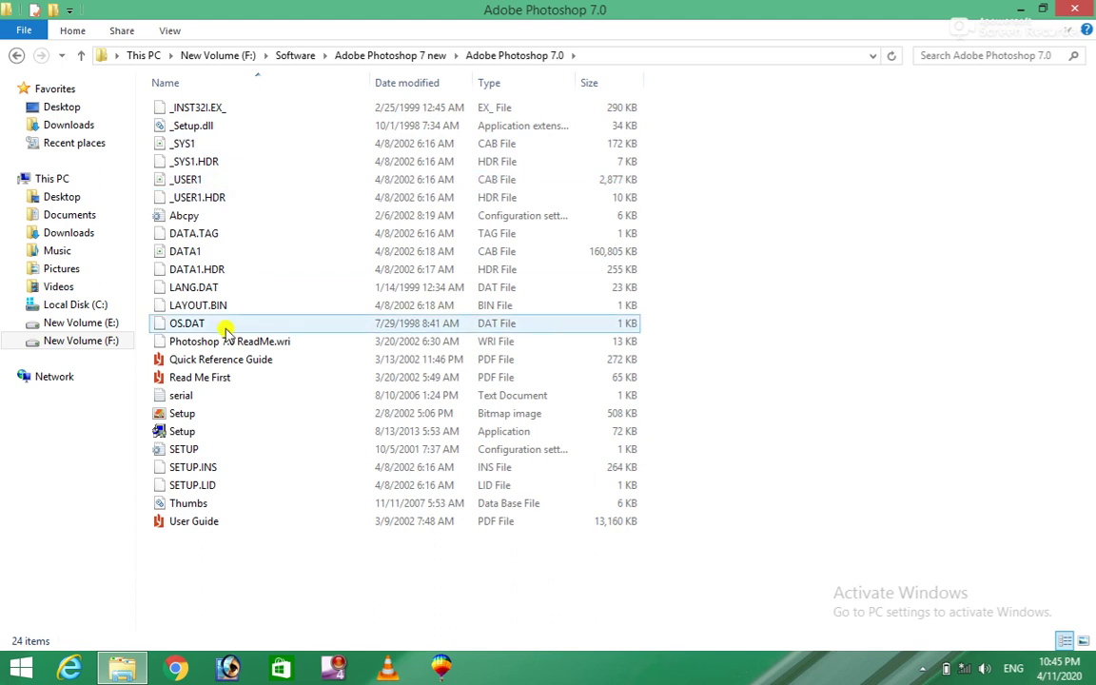
mouse_move(183, 431)
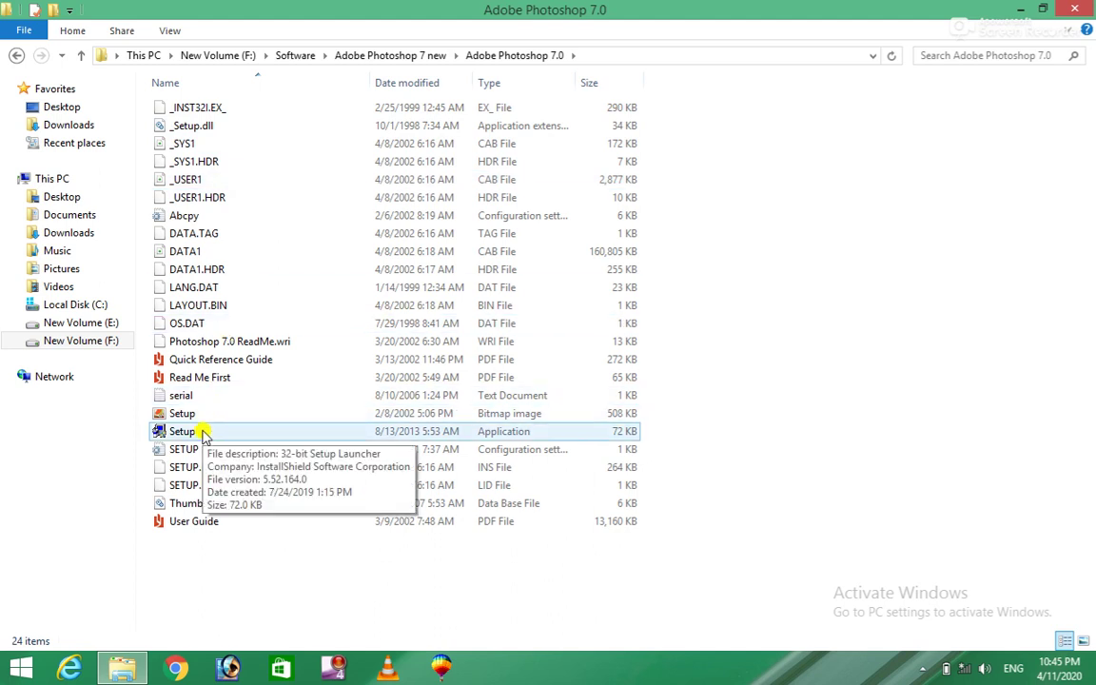
double_click(274, 433)
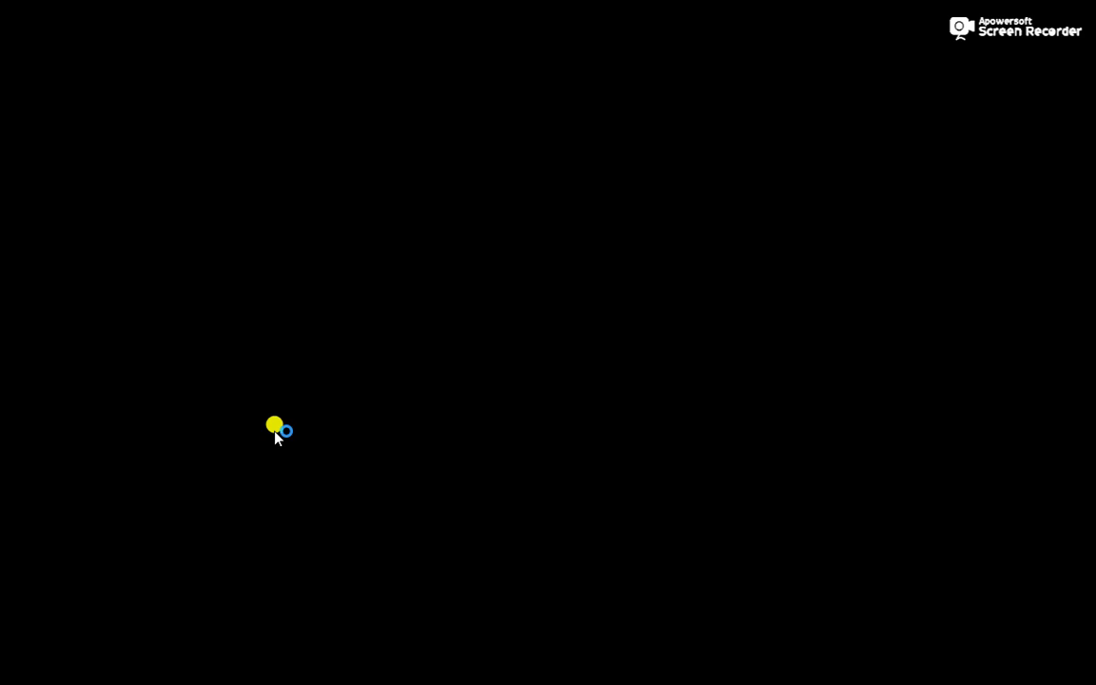
Step: Allow the installer to run, pass the welcome and Information notices, and keep US English
click(622, 379)
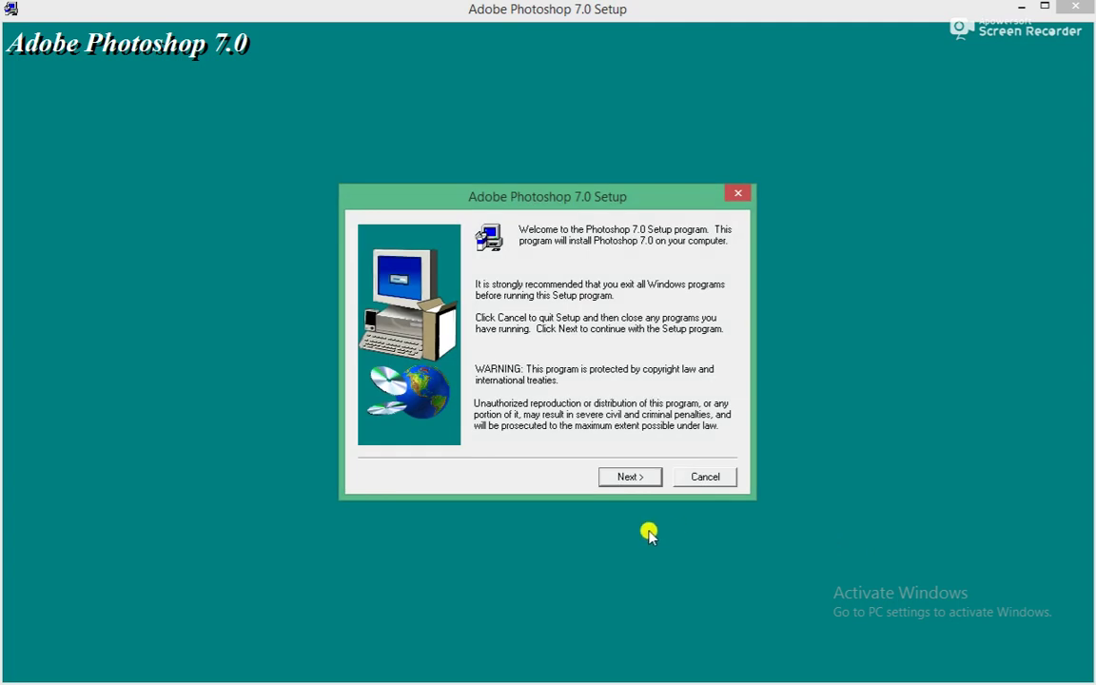
click(643, 485)
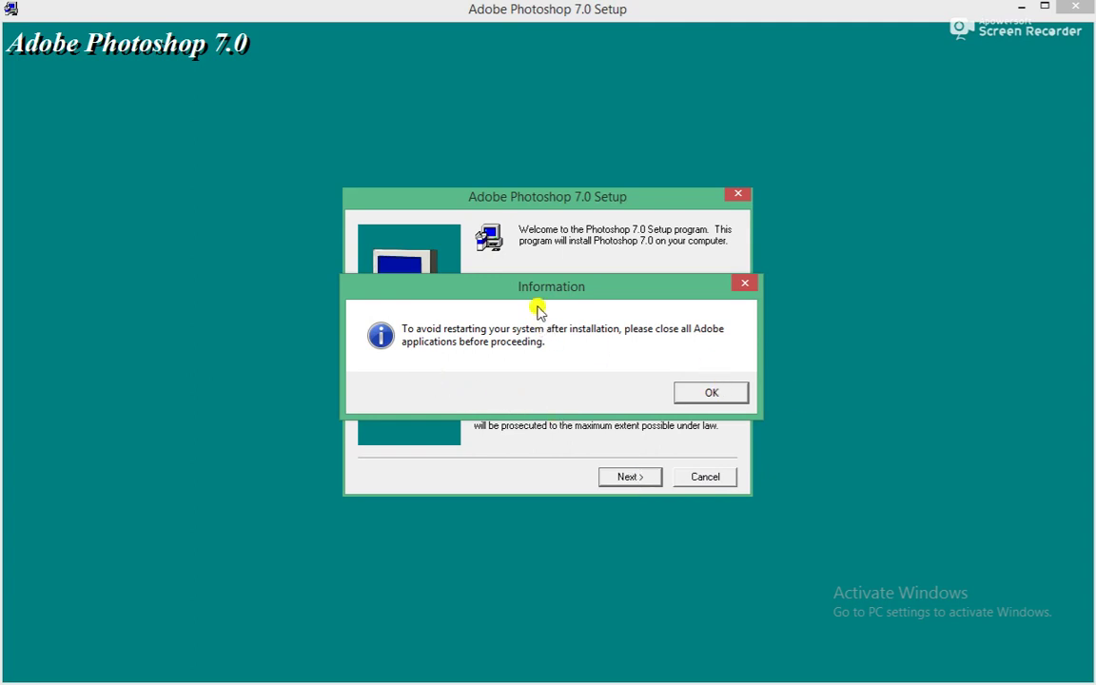
click(705, 397)
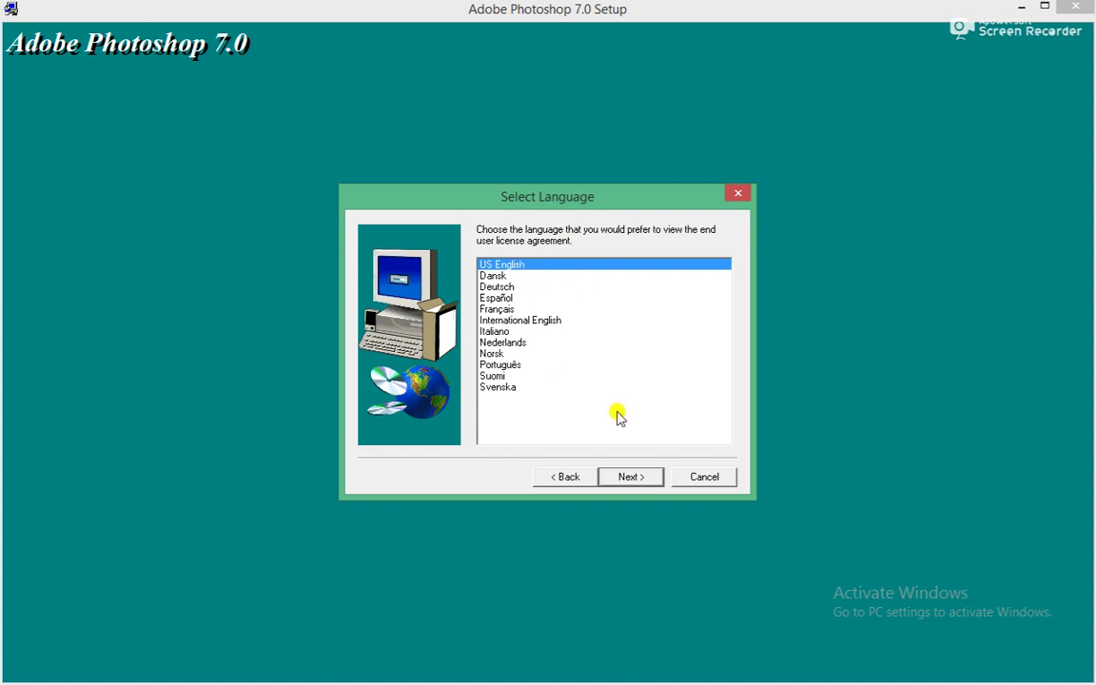
click(635, 478)
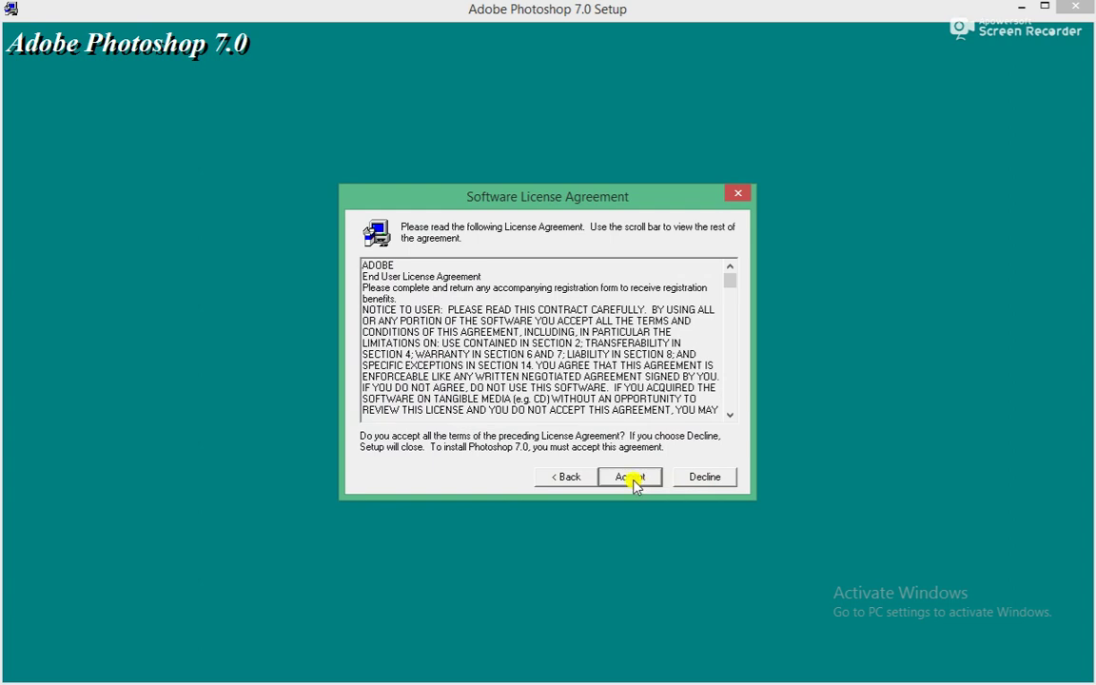
Step: Accept the Software License Agreement and return to the installer folder in Explorer
click(632, 478)
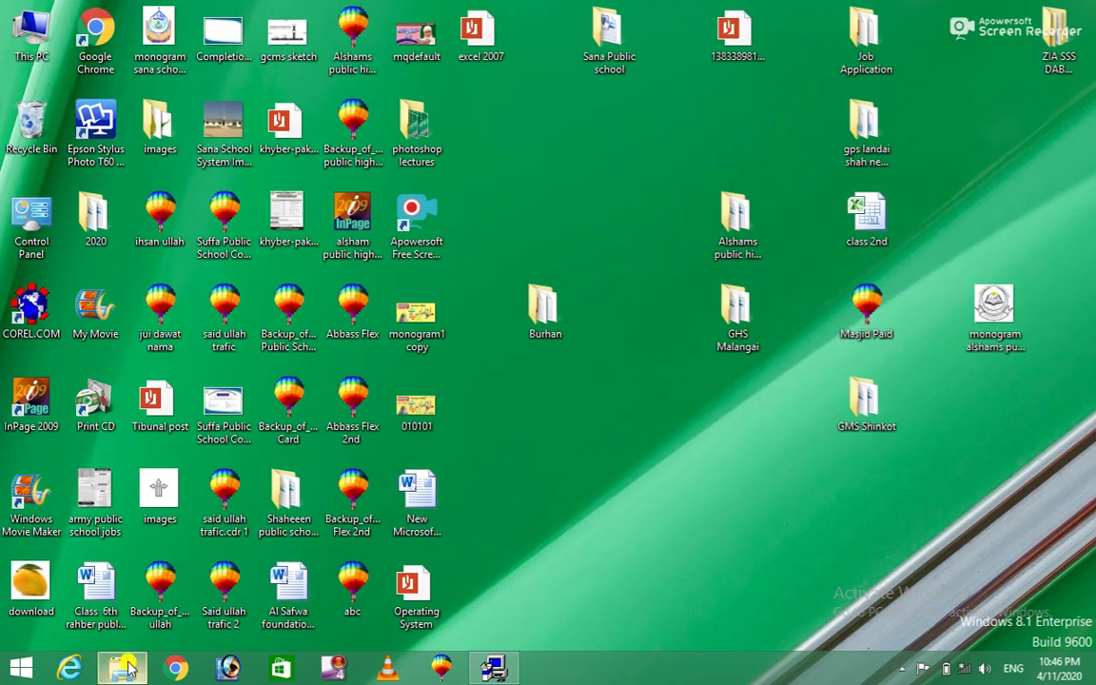
click(122, 669)
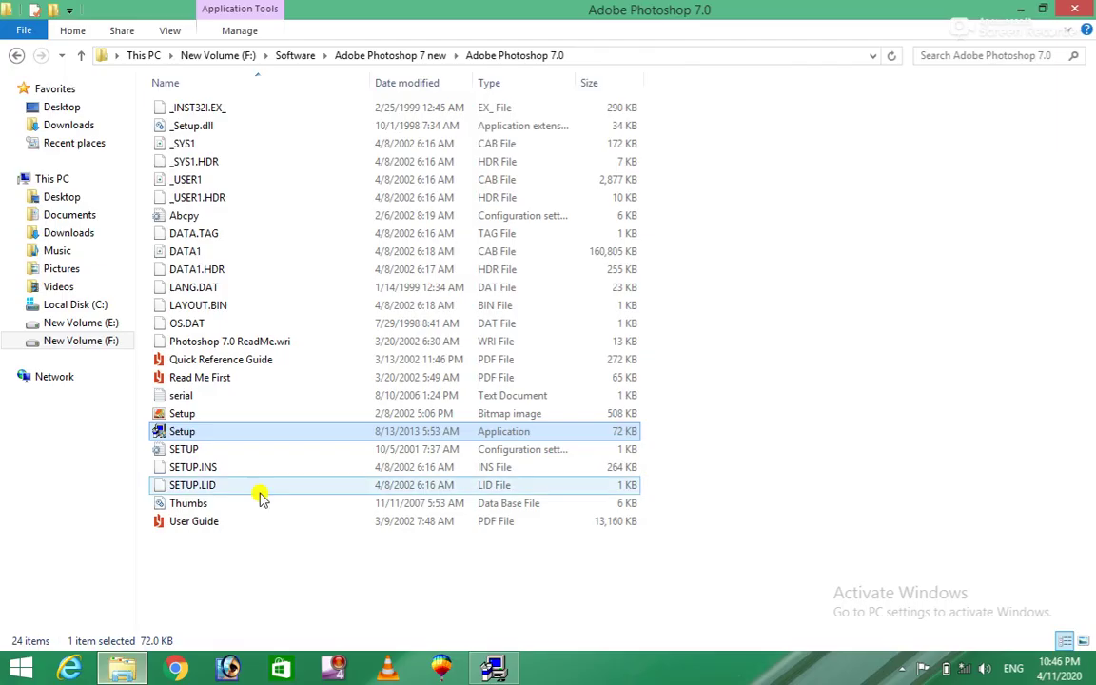
Step: Open the 'serial' text file in Notepad, select its serial number, and return to Setup
double_click(183, 395)
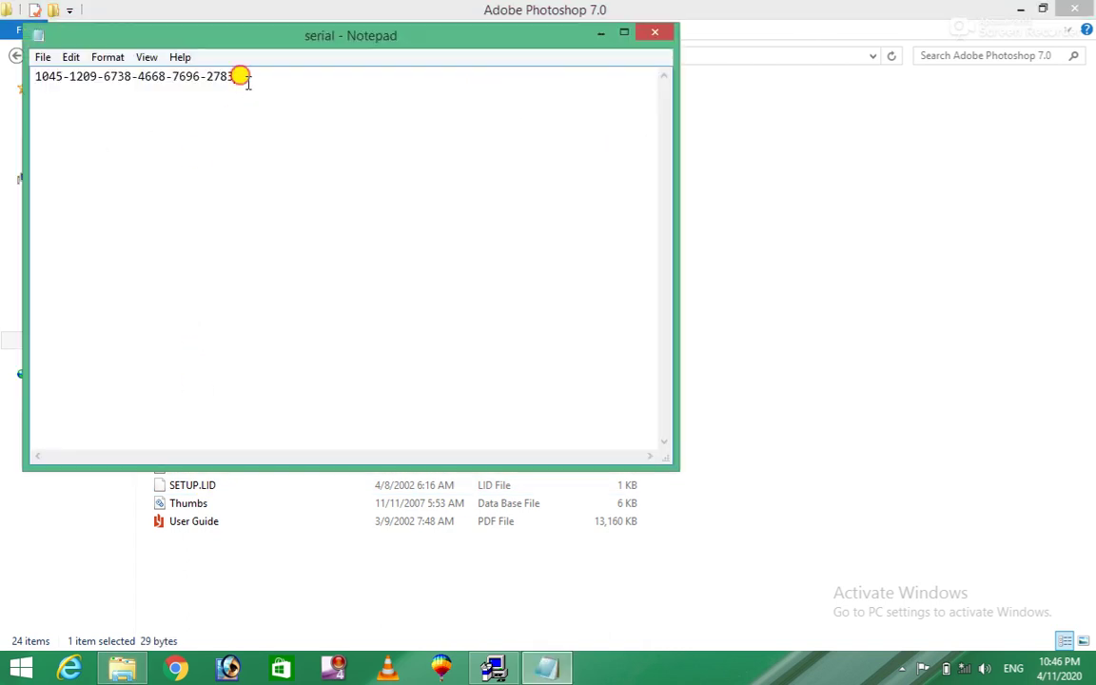
drag(236, 76, 2, 76)
key(ctrl+c)
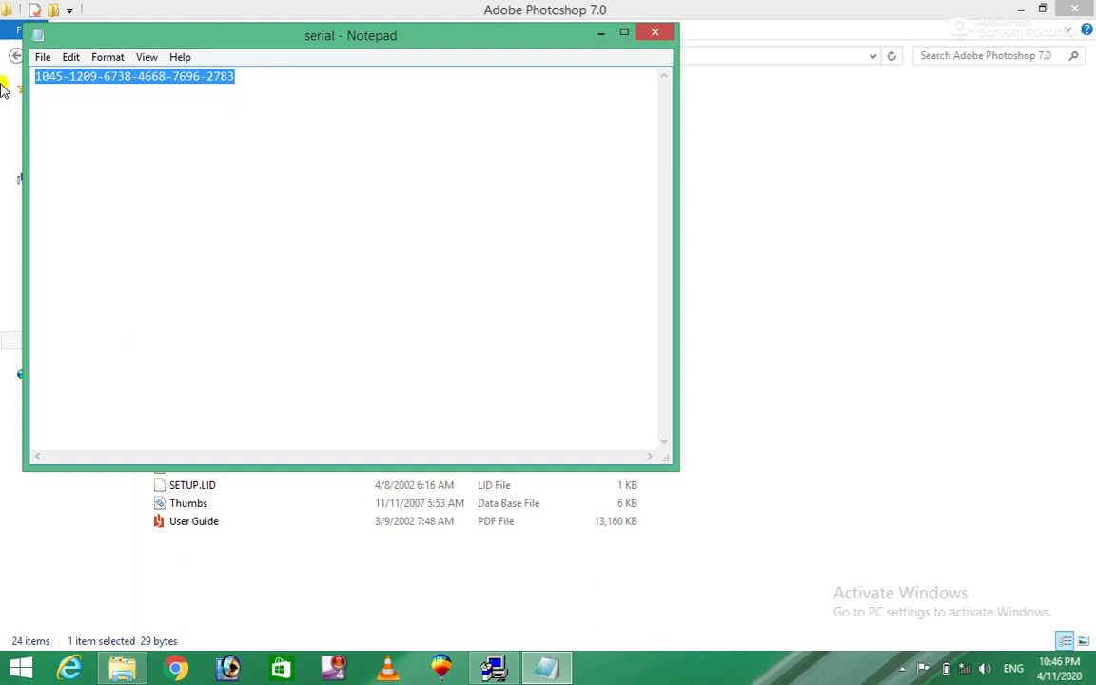
click(493, 669)
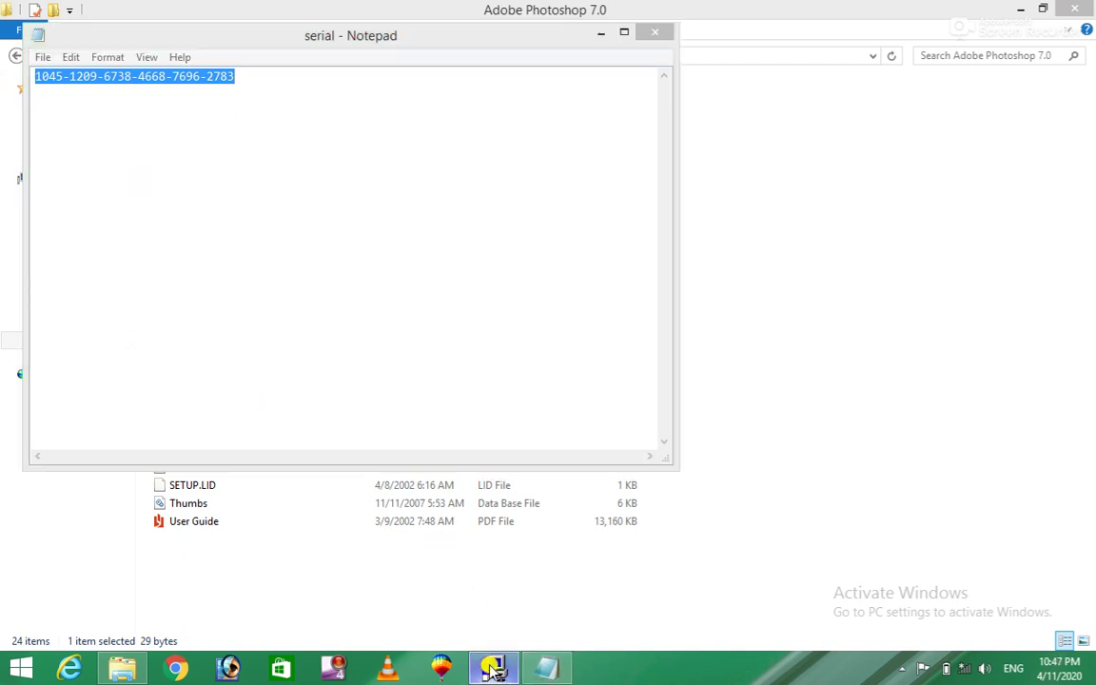
click(571, 426)
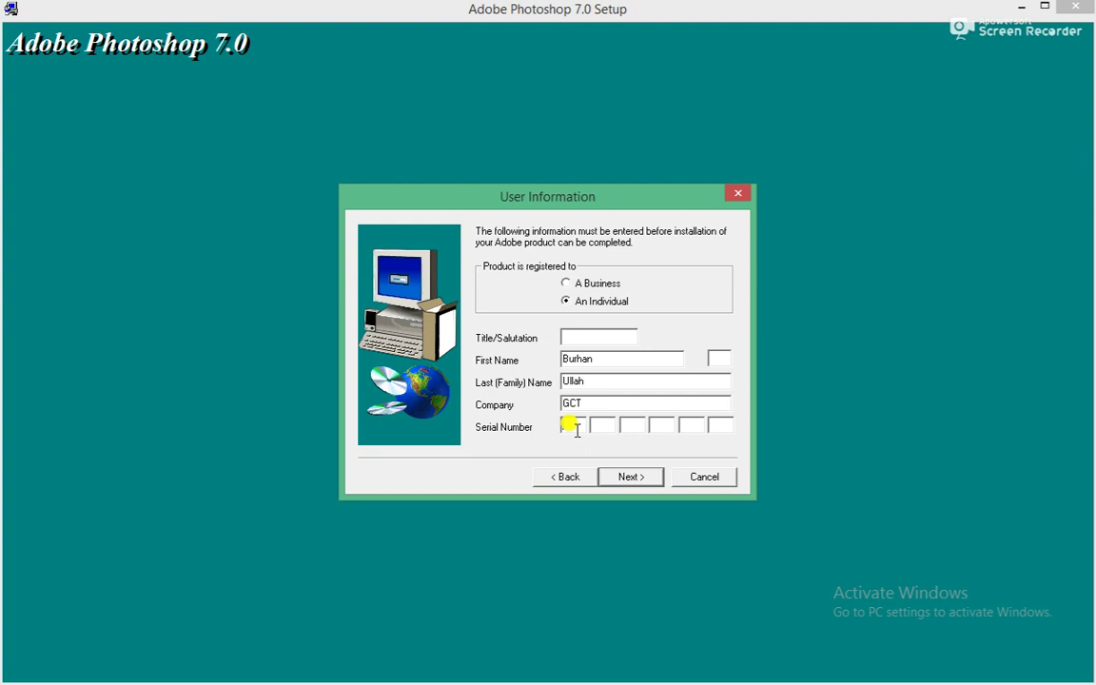
Step: Paste the serial number into the registration boxes and confirm the registration details
key(ctrl+v)
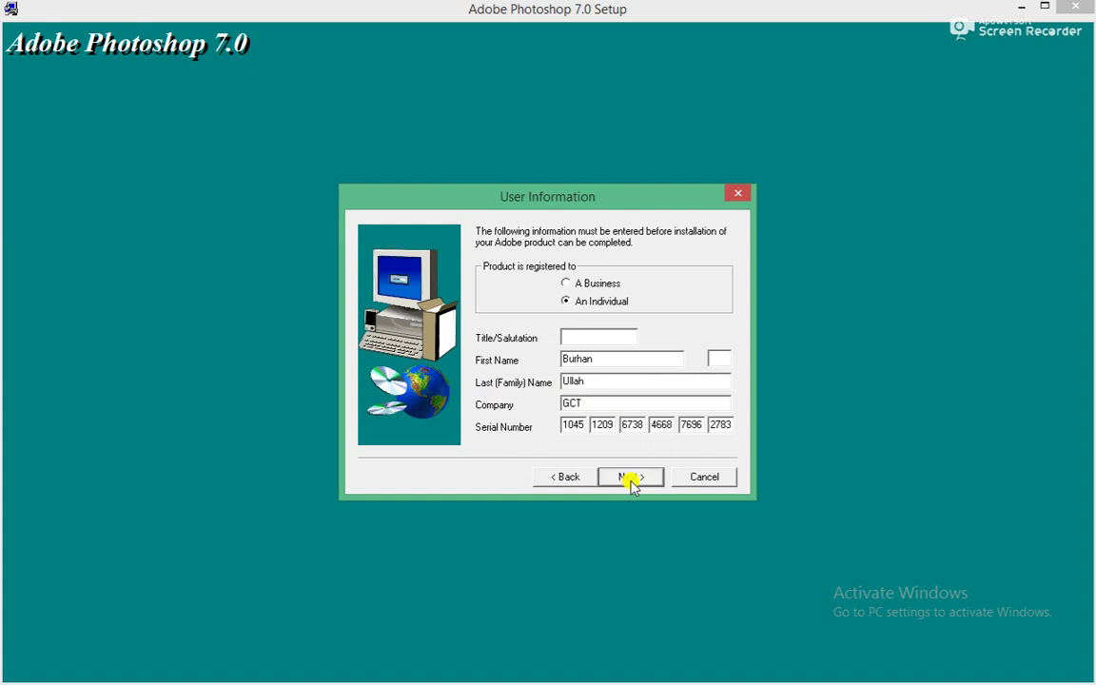
click(631, 479)
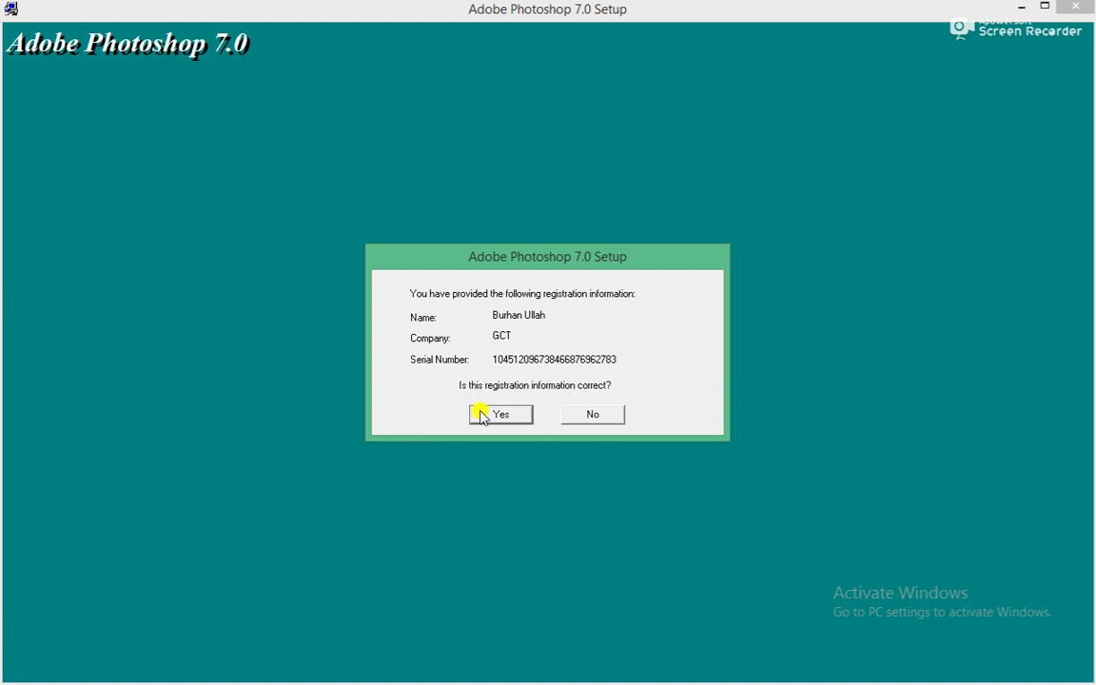
click(482, 417)
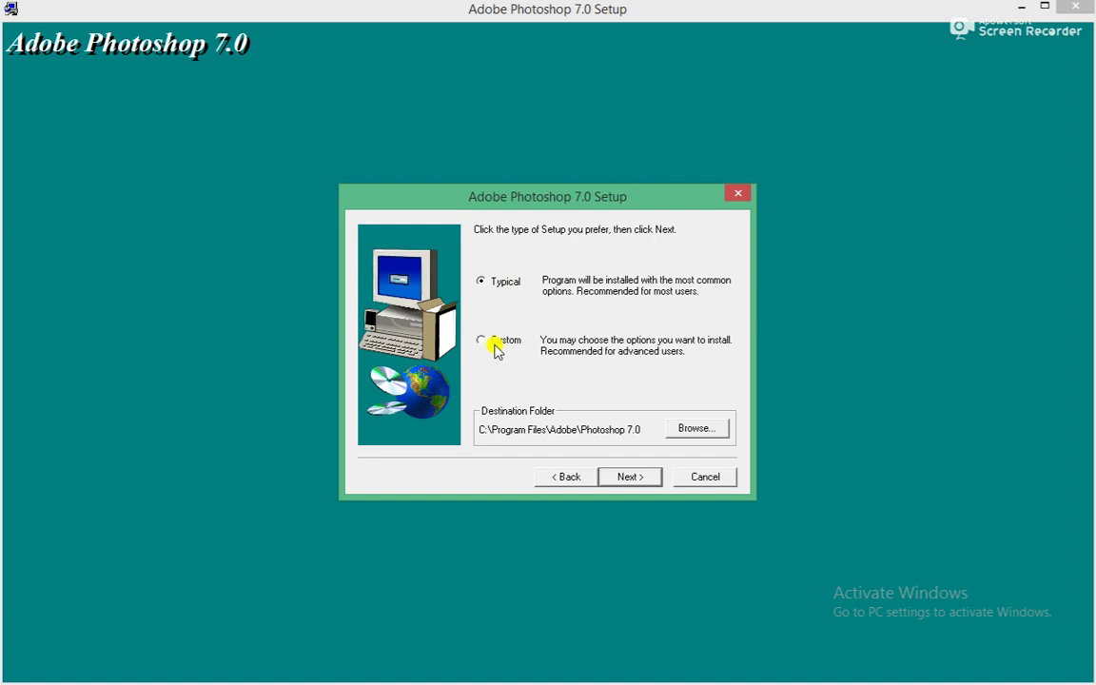
Step: Install the Typical setup with default file associations into C:\Program Files\Adobe\Photoshop 7.0
click(629, 478)
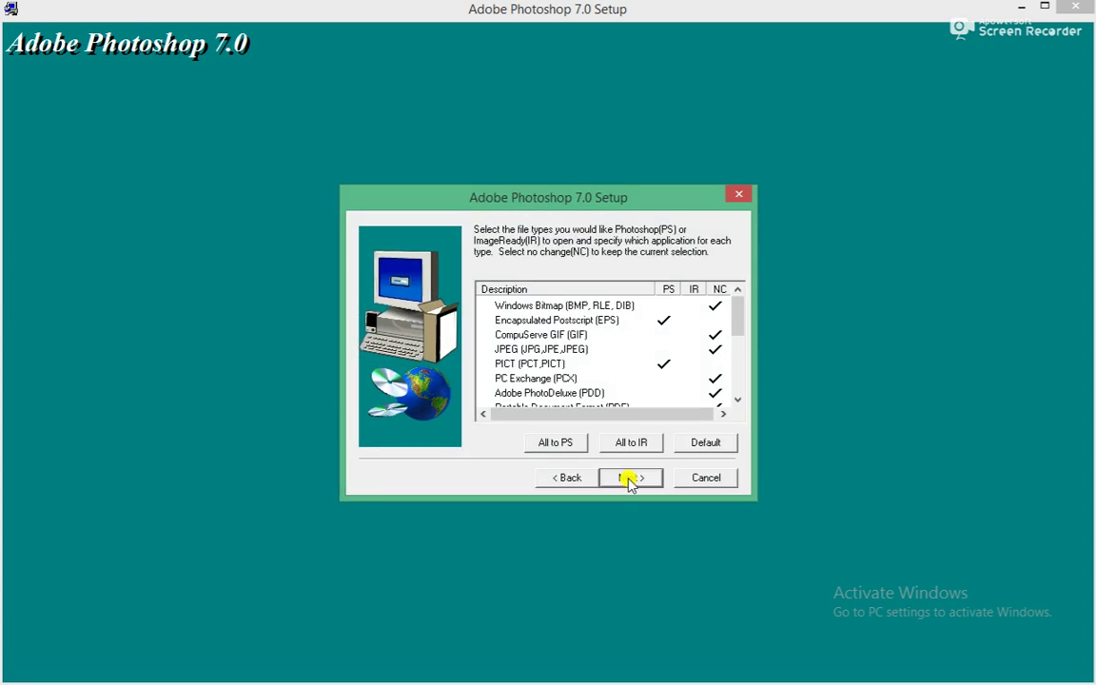
click(629, 479)
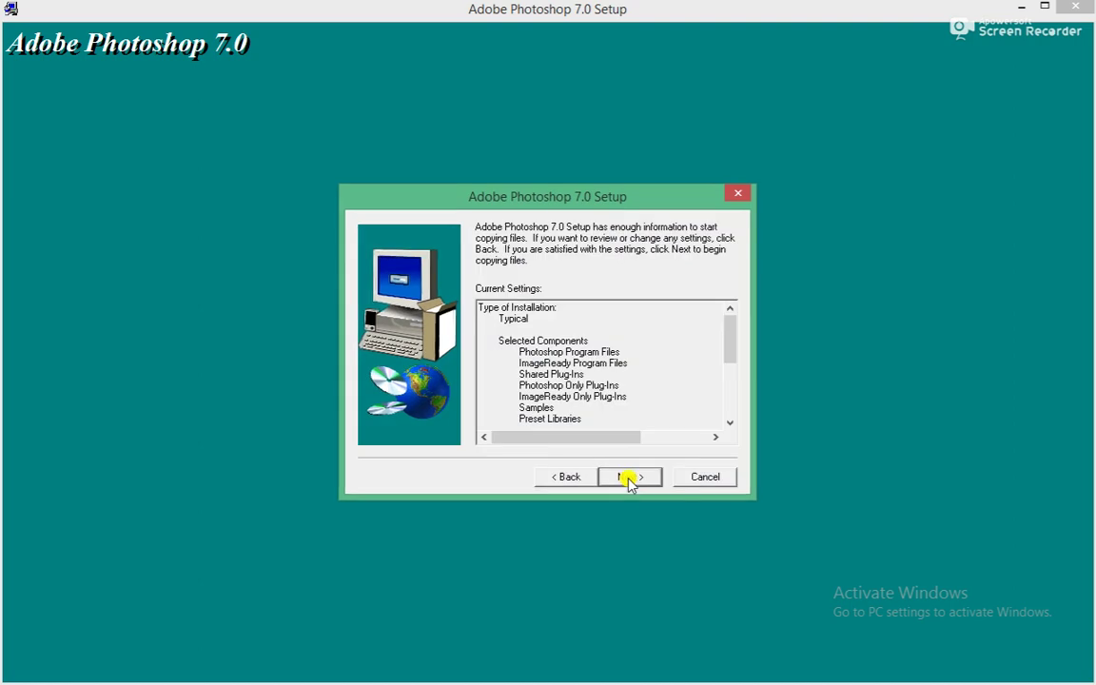
click(629, 478)
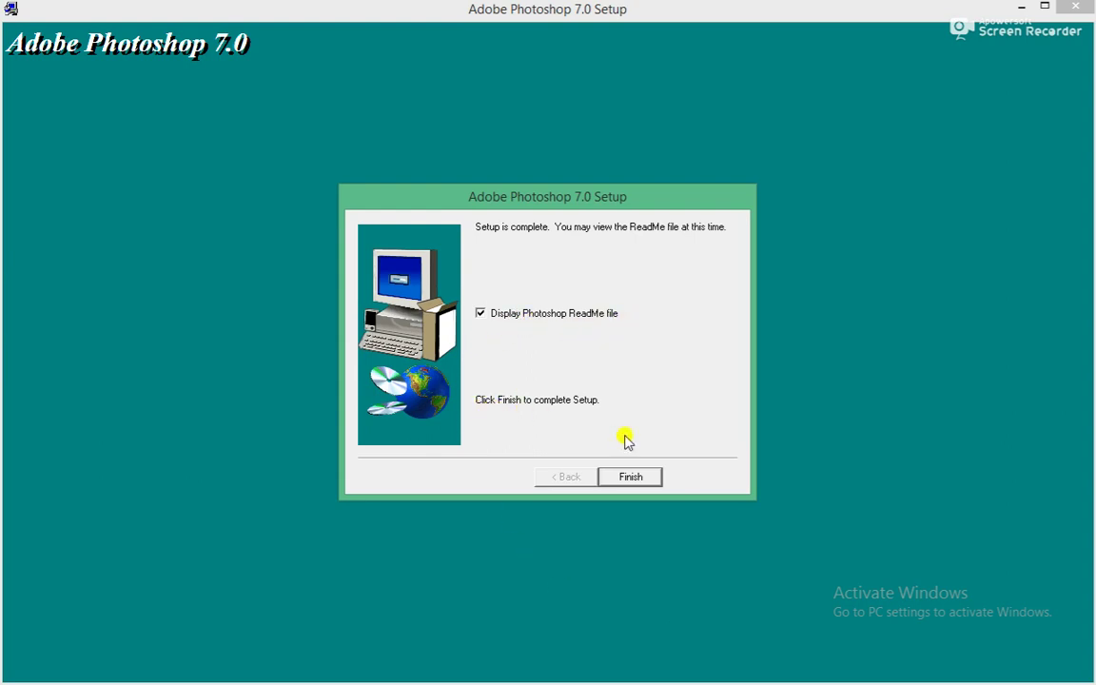
Step: Finish setup, close the ReadMe document and dismiss the thank-you message
click(630, 477)
key(Return)
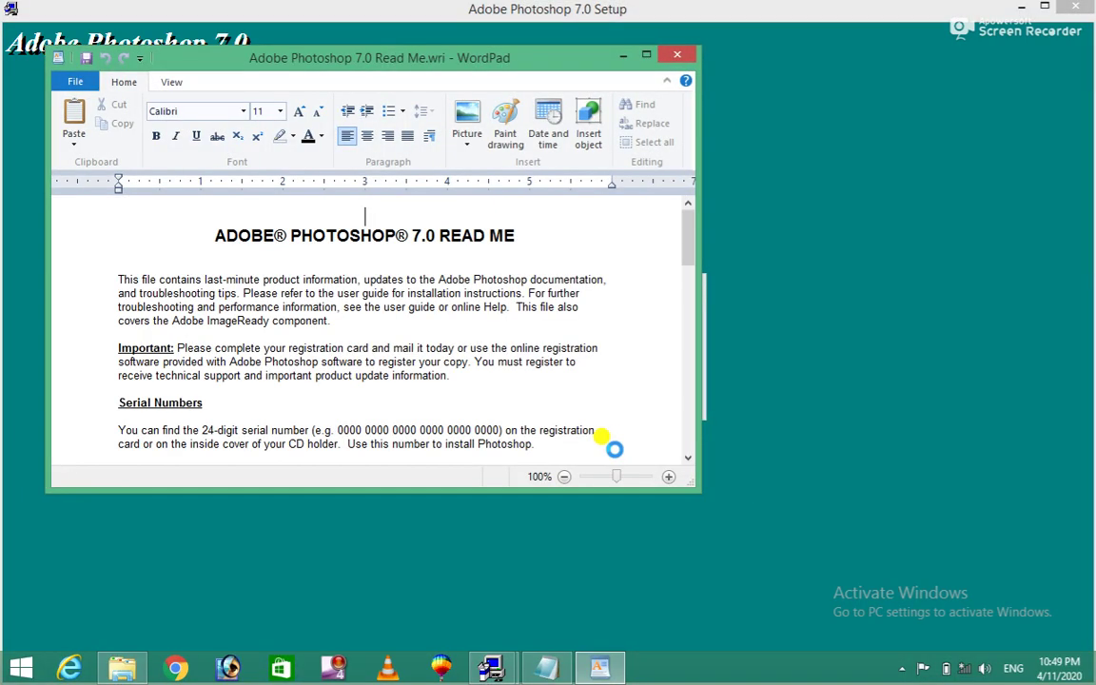
click(678, 57)
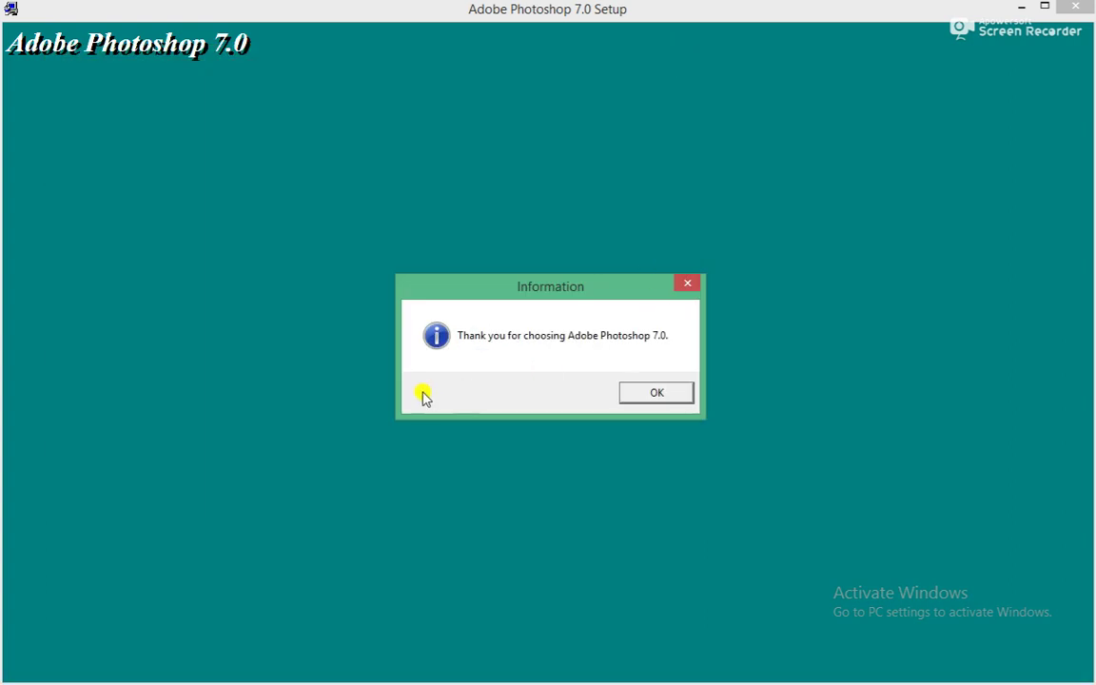
click(655, 394)
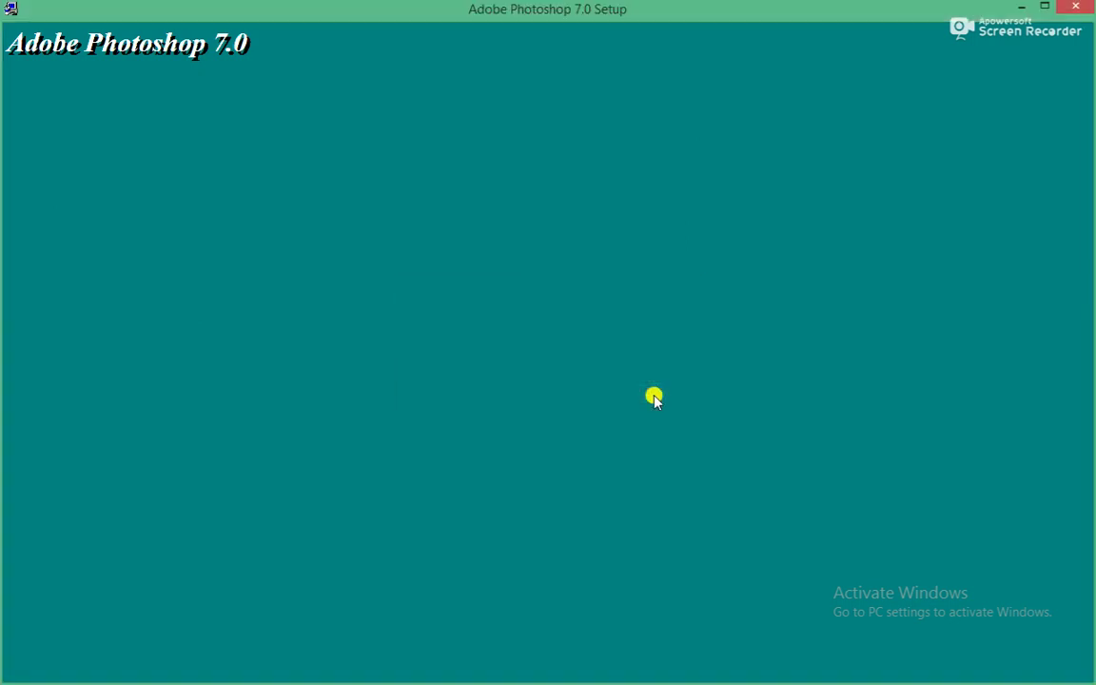
Step: Close the Setup, installer folder and serial Notepad windows
click(1081, 7)
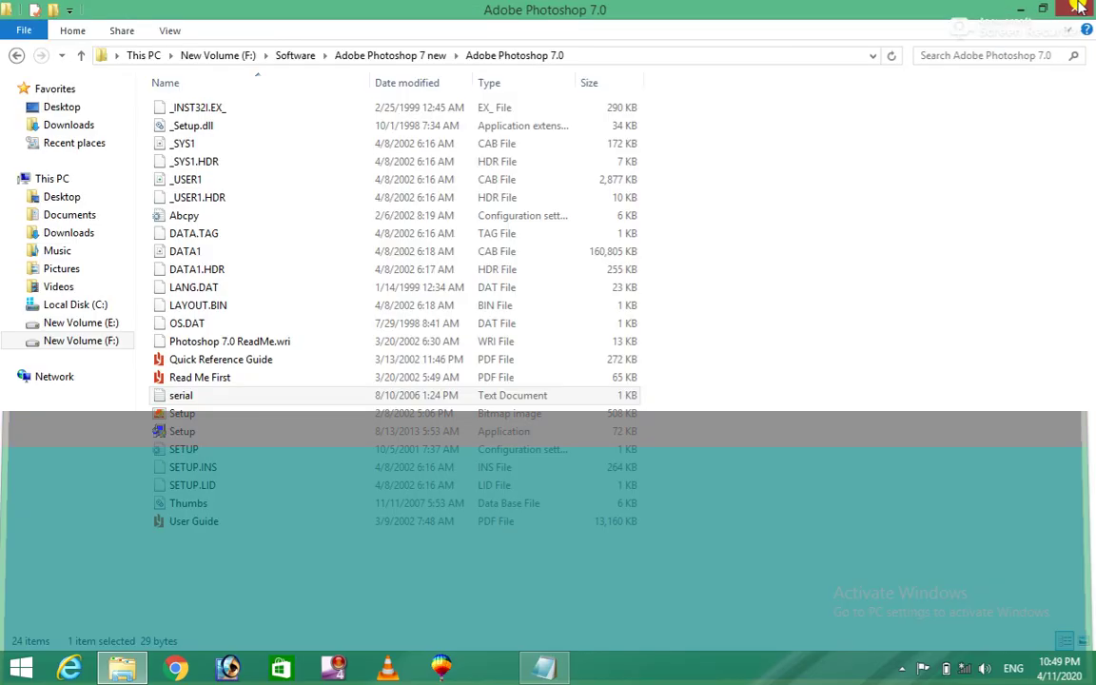
click(1081, 8)
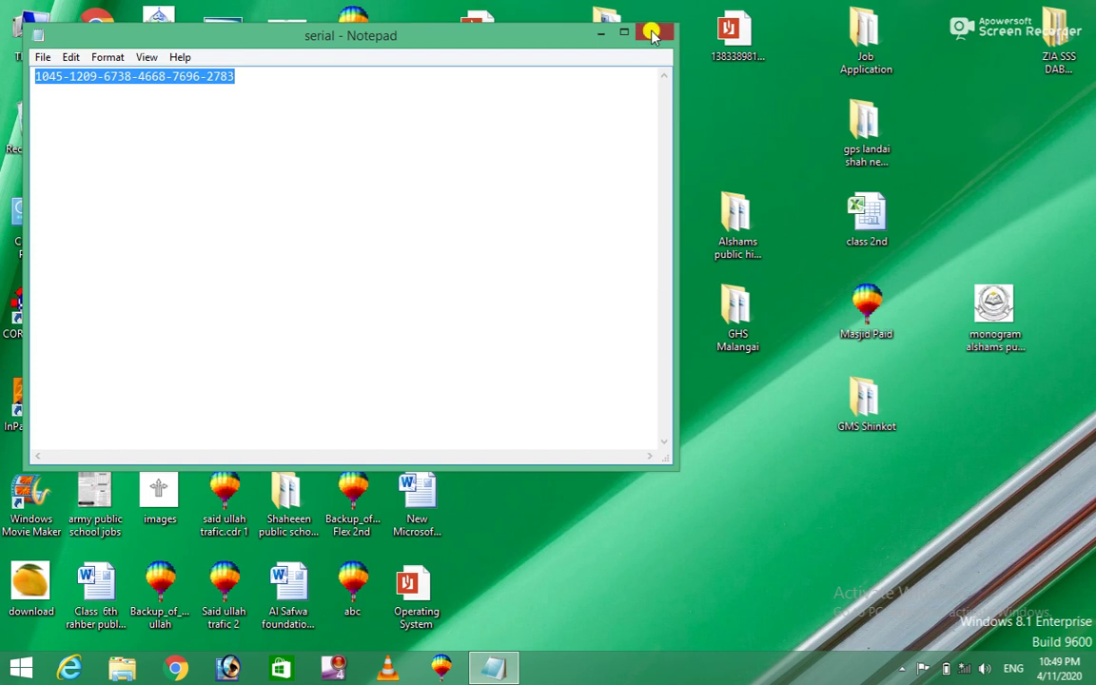
click(650, 34)
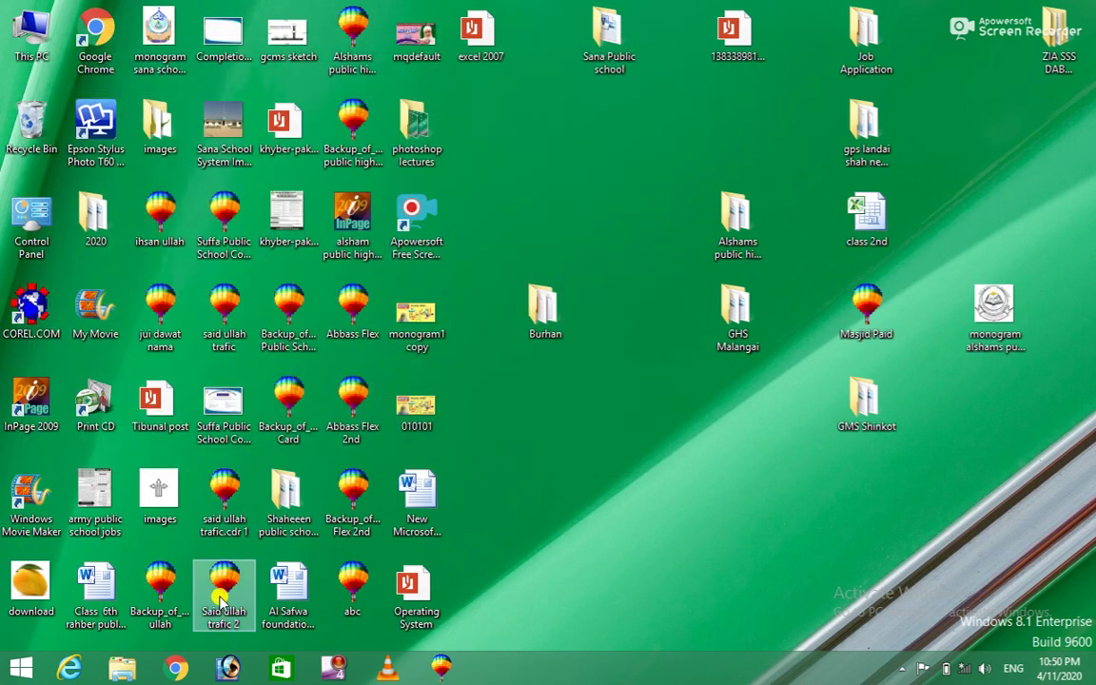
Step: Launch Photoshop 7.0, dismiss the scratch-disk warning, then minimise the empty workspace
click(229, 669)
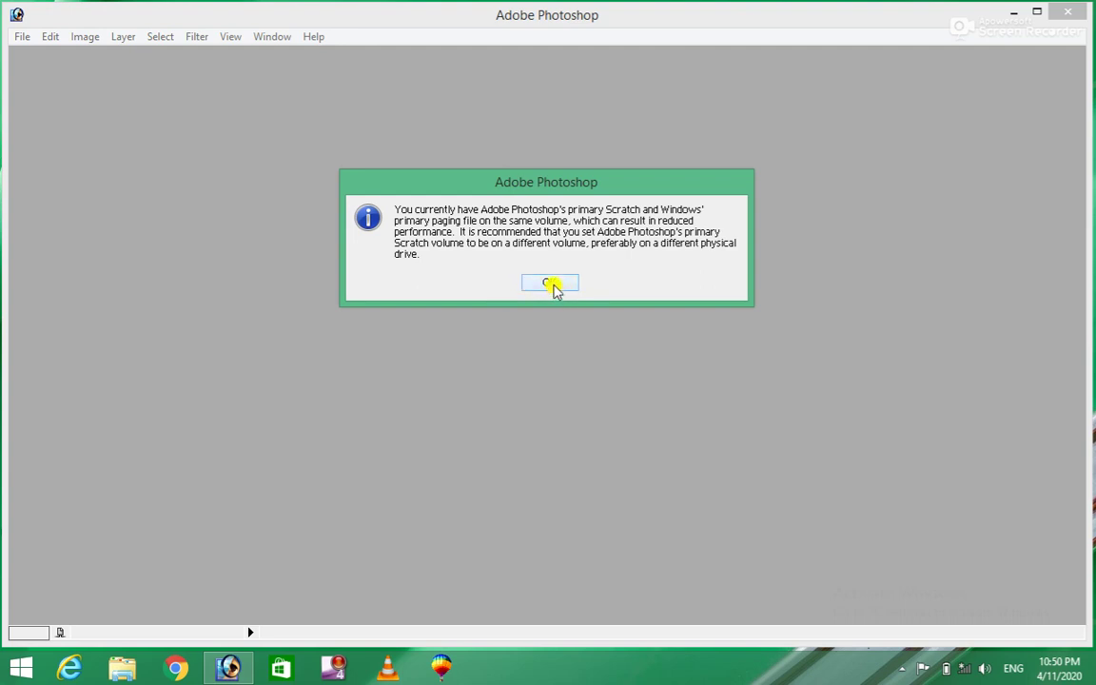
click(552, 286)
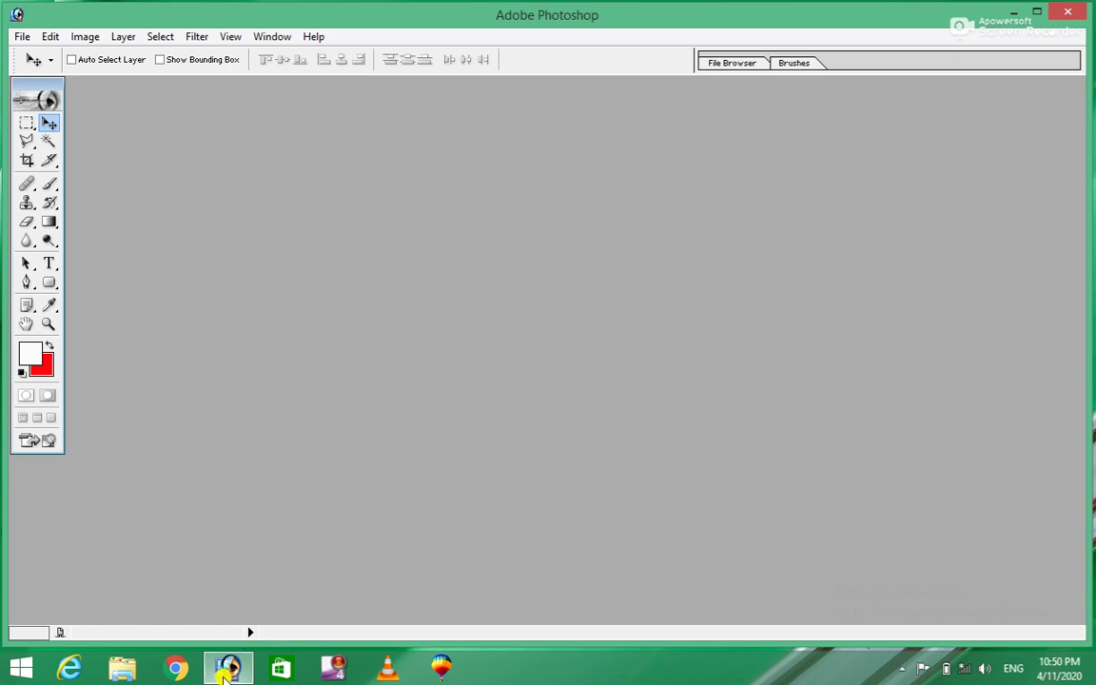
mouse_move(229, 668)
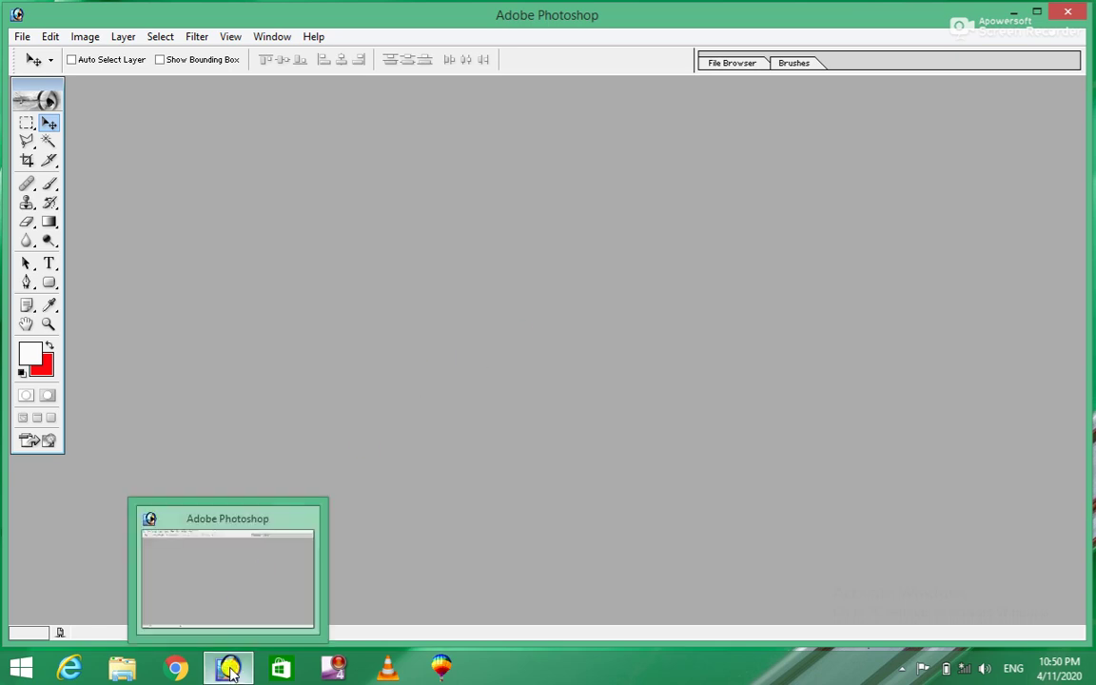
click(229, 670)
click(229, 670)
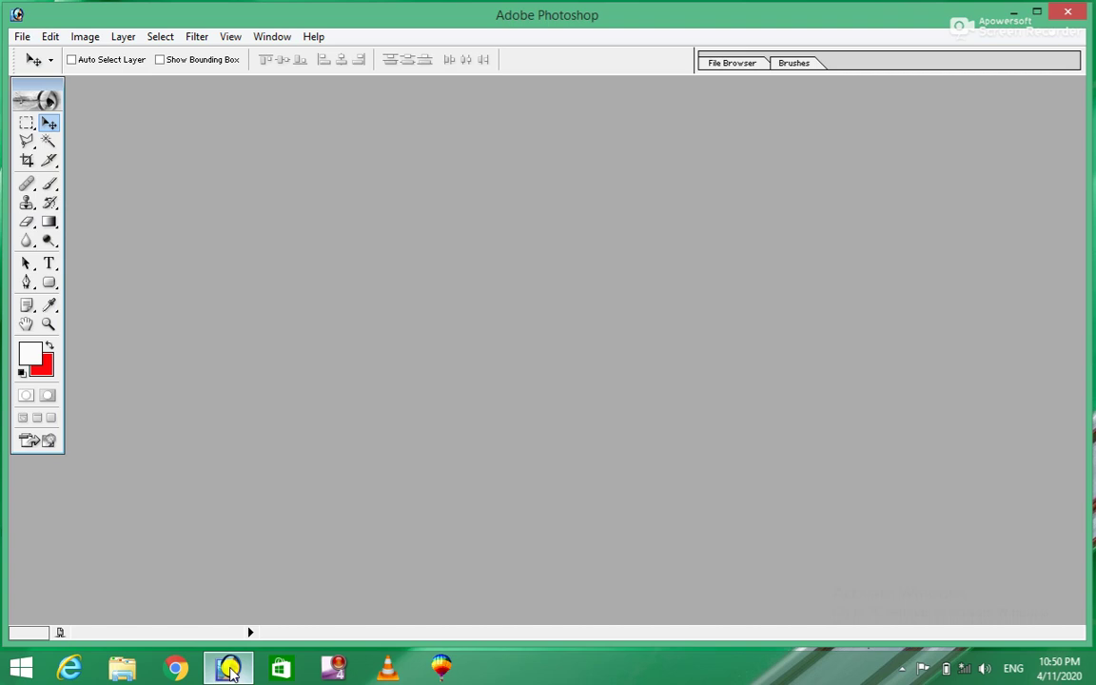
click(228, 669)
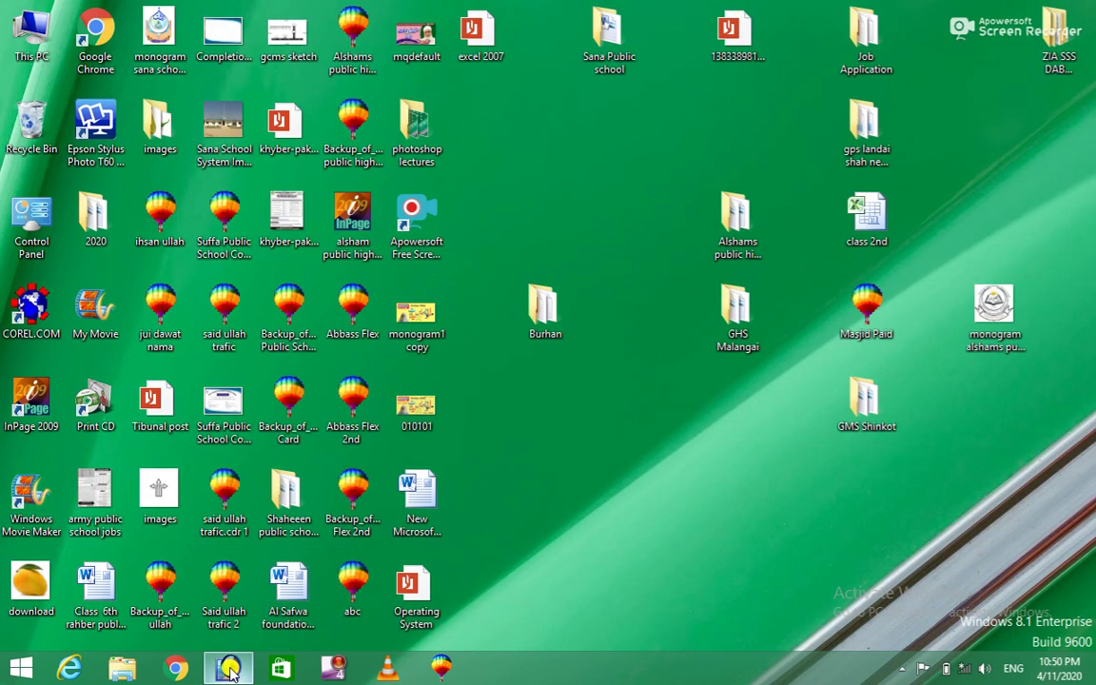